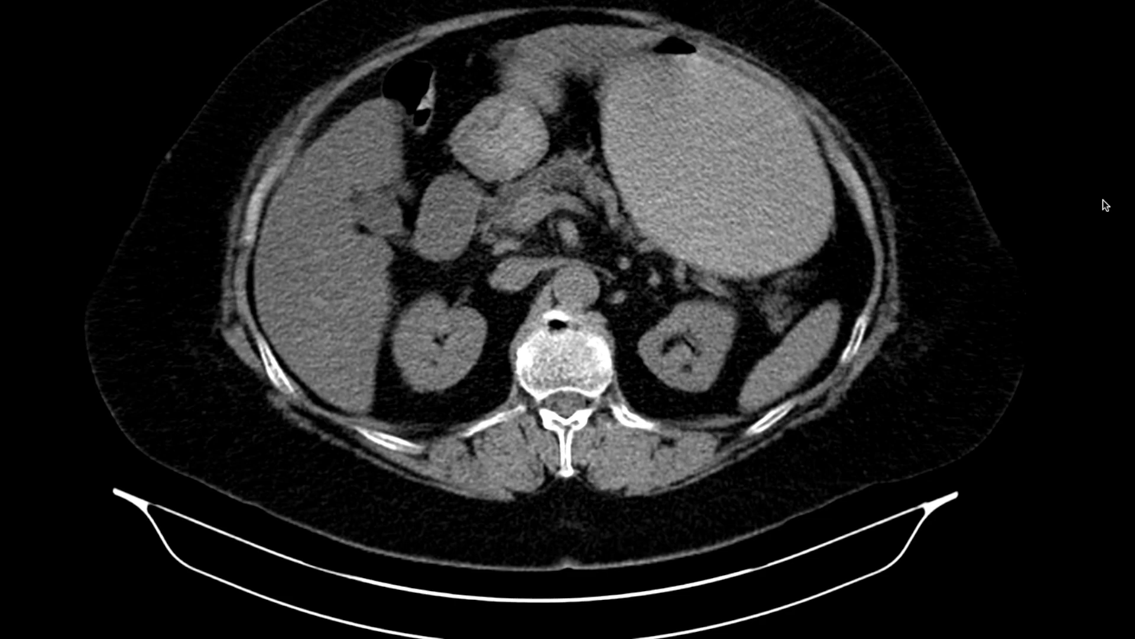
Step: Scroll up and down through the axial CT slices to find the mid-abdominal bowel loop
{"action": "scroll", "coordinate": [726, 168], "scroll_direction": "down", "scroll_amount": 10}
{"action": "scroll", "coordinate": [752, 217], "scroll_direction": "down", "scroll_amount": 10}
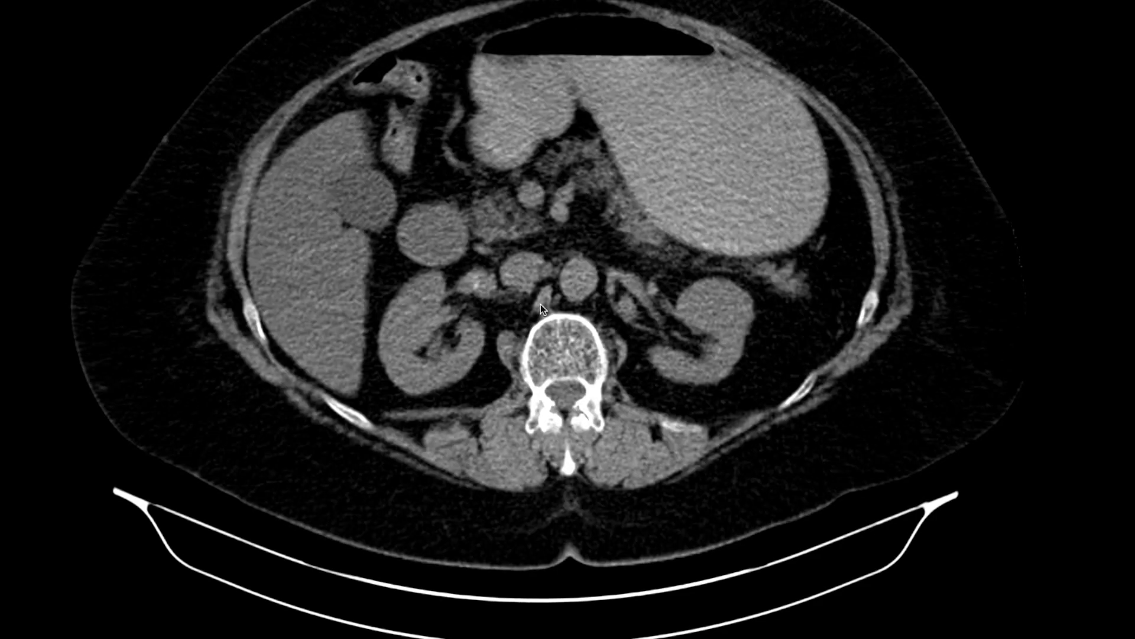
{"action": "scroll", "coordinate": [775, 175], "scroll_direction": "down", "scroll_amount": 10}
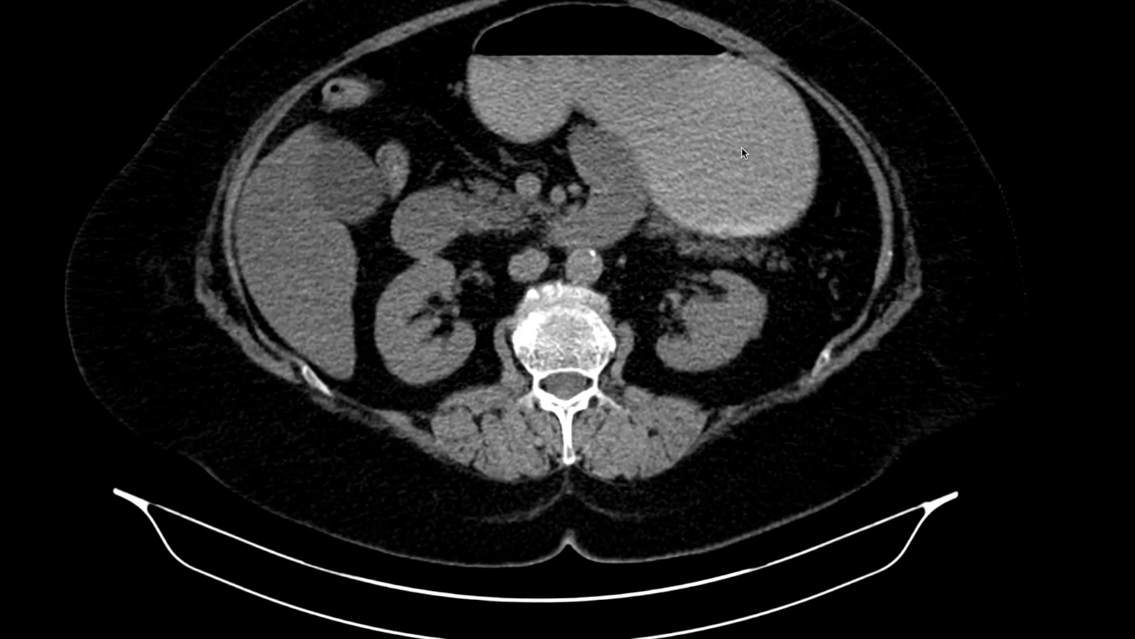
{"action": "scroll", "coordinate": [534, 123], "scroll_direction": "down", "scroll_amount": 5}
{"action": "scroll", "coordinate": [710, 123], "scroll_direction": "up", "scroll_amount": 5}
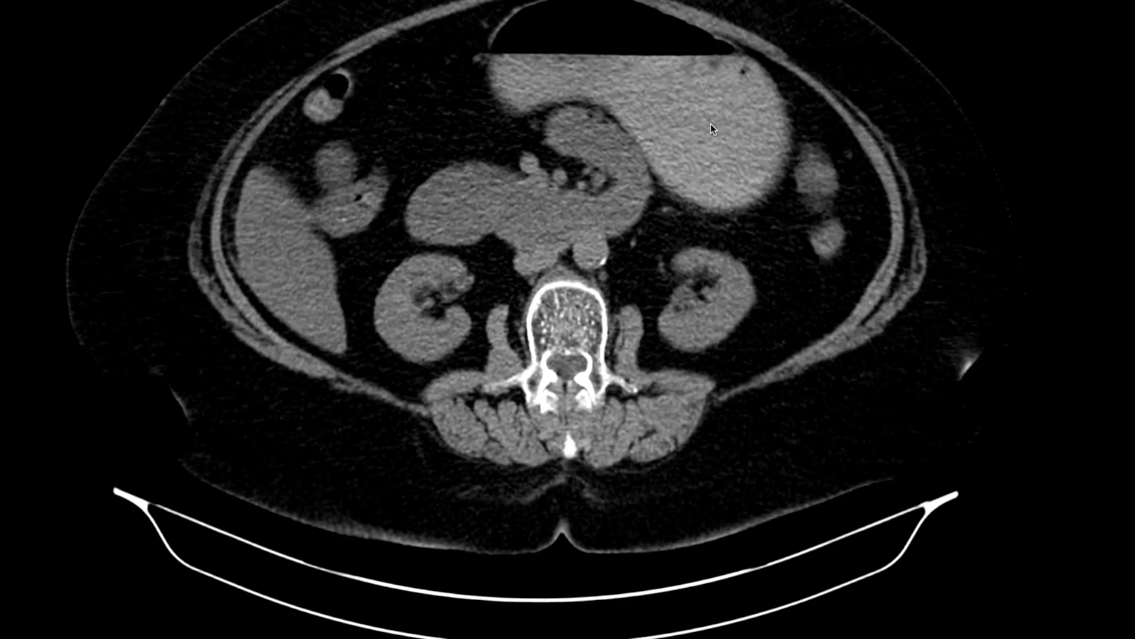
{"action": "scroll", "coordinate": [719, 138], "scroll_direction": "up", "scroll_amount": 5}
{"action": "scroll", "coordinate": [764, 152], "scroll_direction": "down", "scroll_amount": 5}
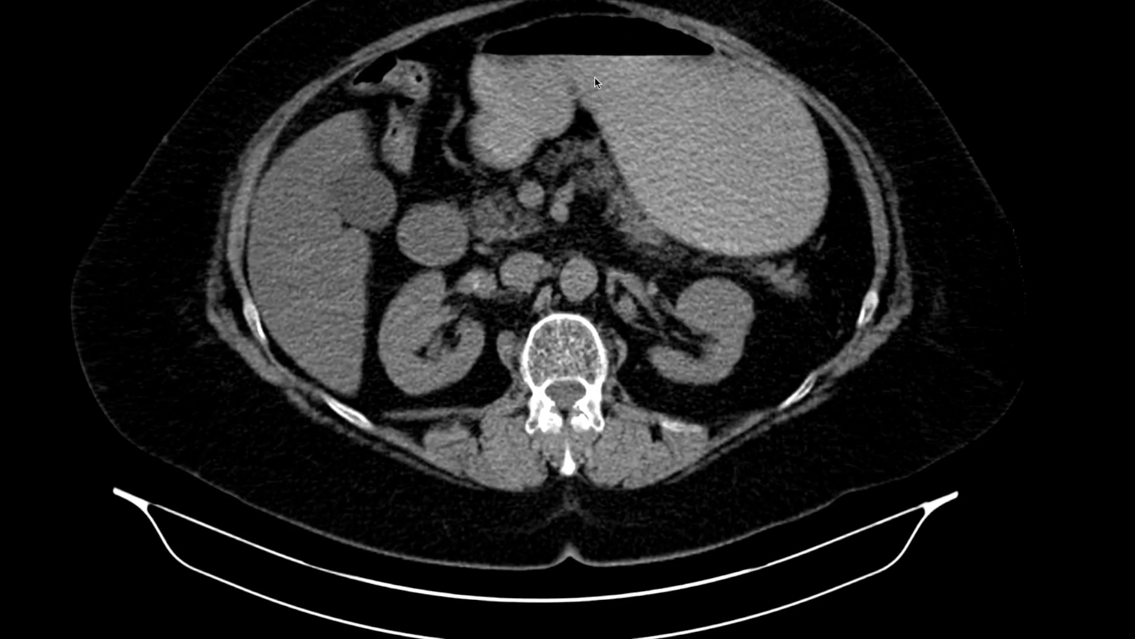
{"action": "scroll", "coordinate": [549, 114], "scroll_direction": "up", "scroll_amount": 6}
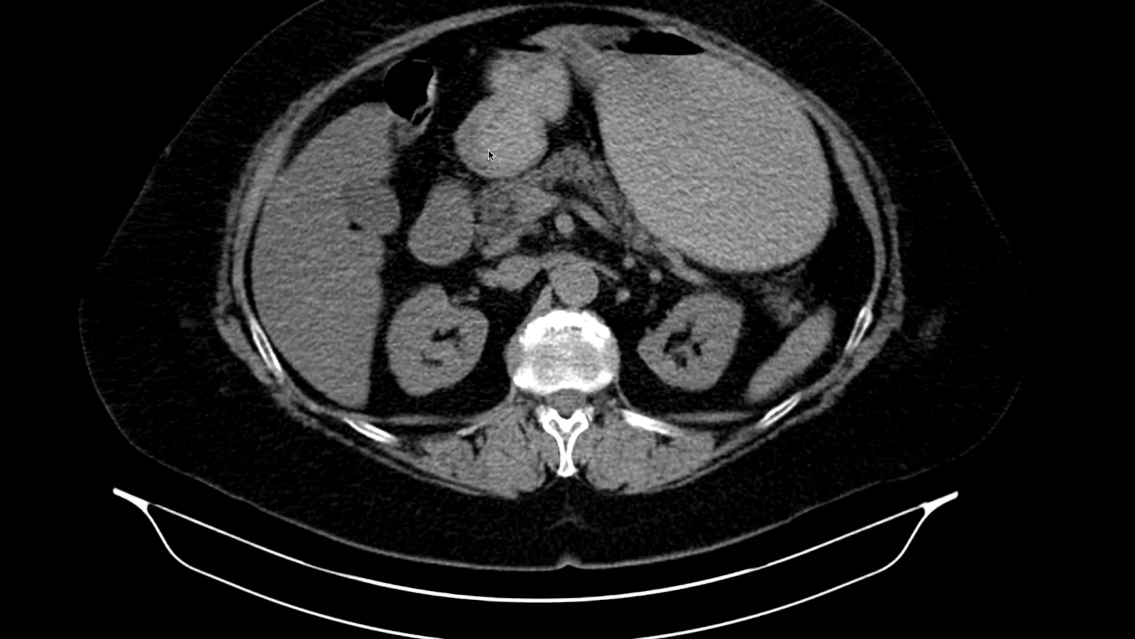
{"action": "scroll", "coordinate": [586, 101], "scroll_direction": "down", "scroll_amount": 8}
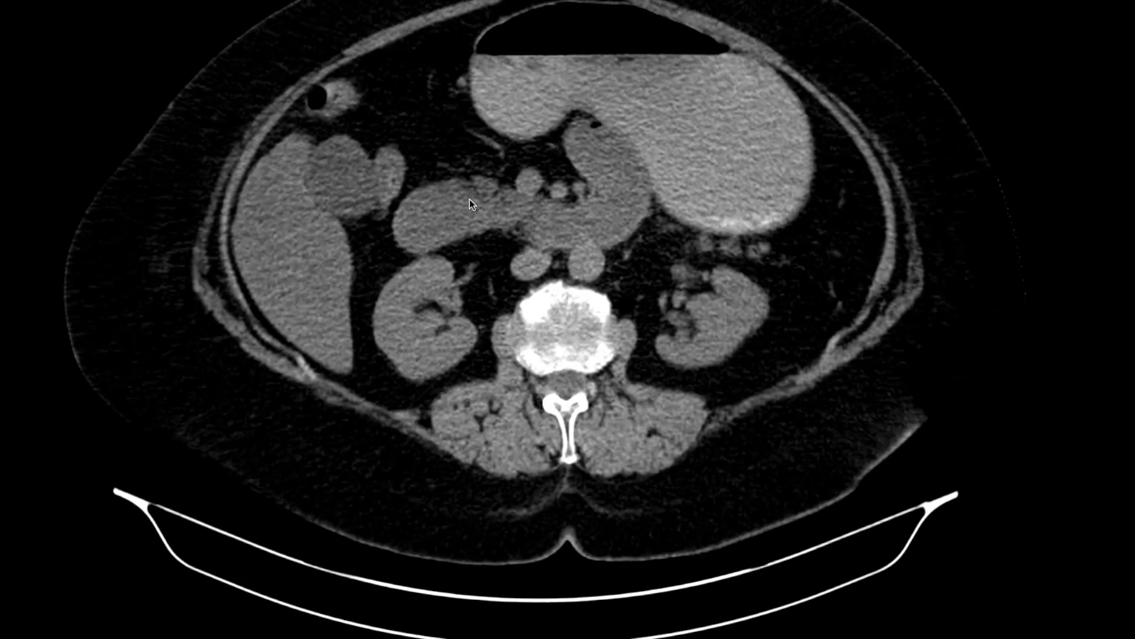
{"action": "scroll", "coordinate": [437, 184], "scroll_direction": "down", "scroll_amount": 2}
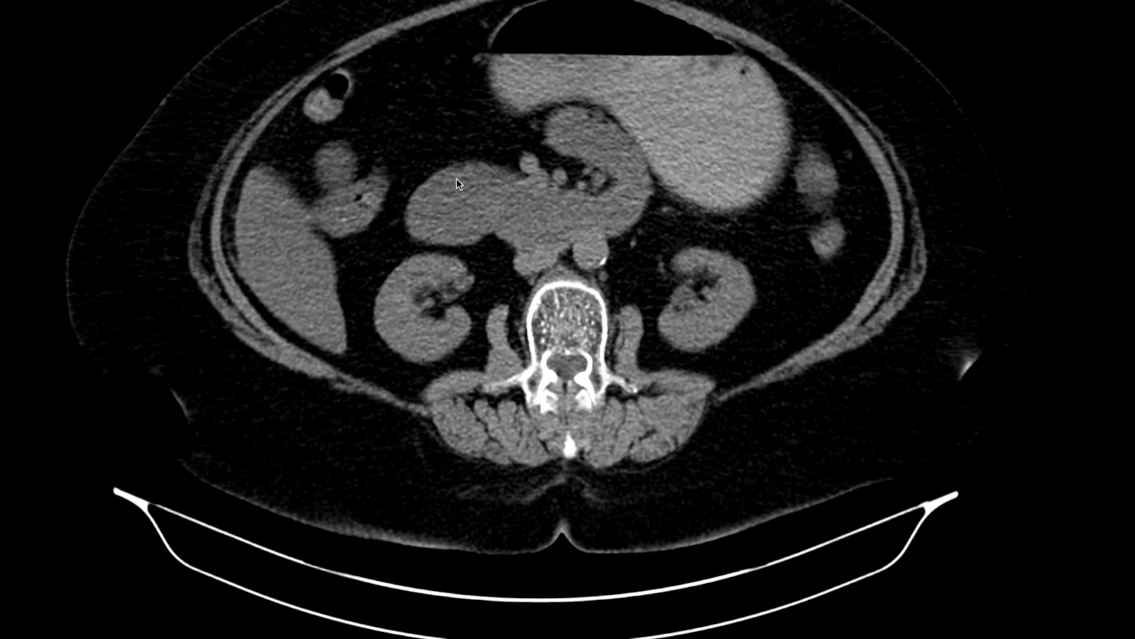
{"action": "scroll", "coordinate": [457, 178], "scroll_direction": "up", "scroll_amount": 10}
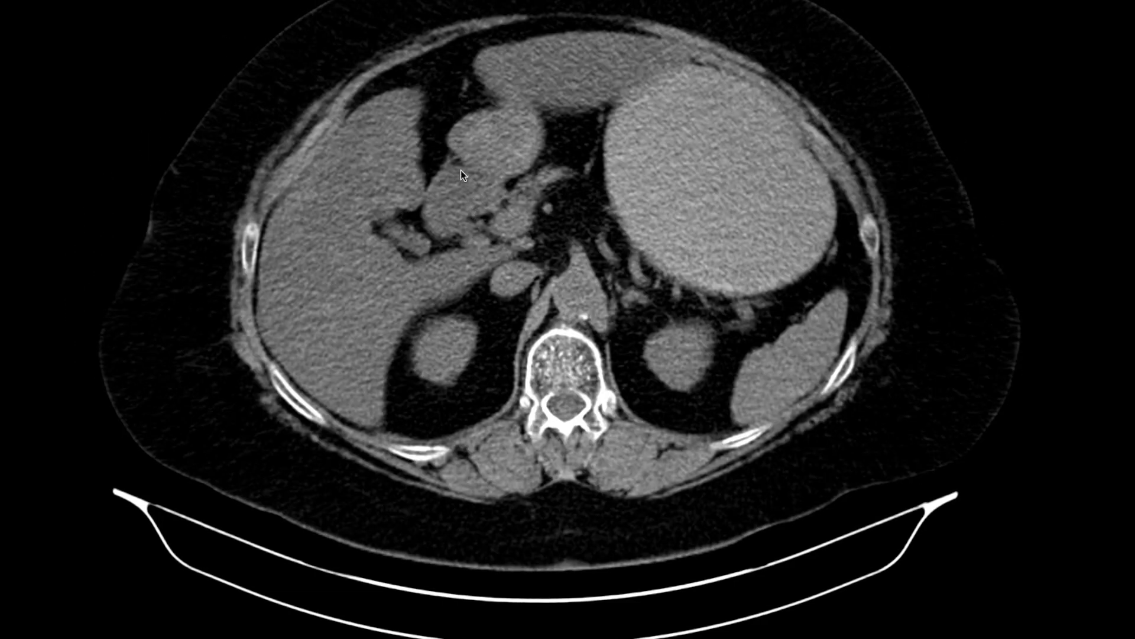
{"action": "scroll", "coordinate": [461, 170], "scroll_direction": "down", "scroll_amount": 10}
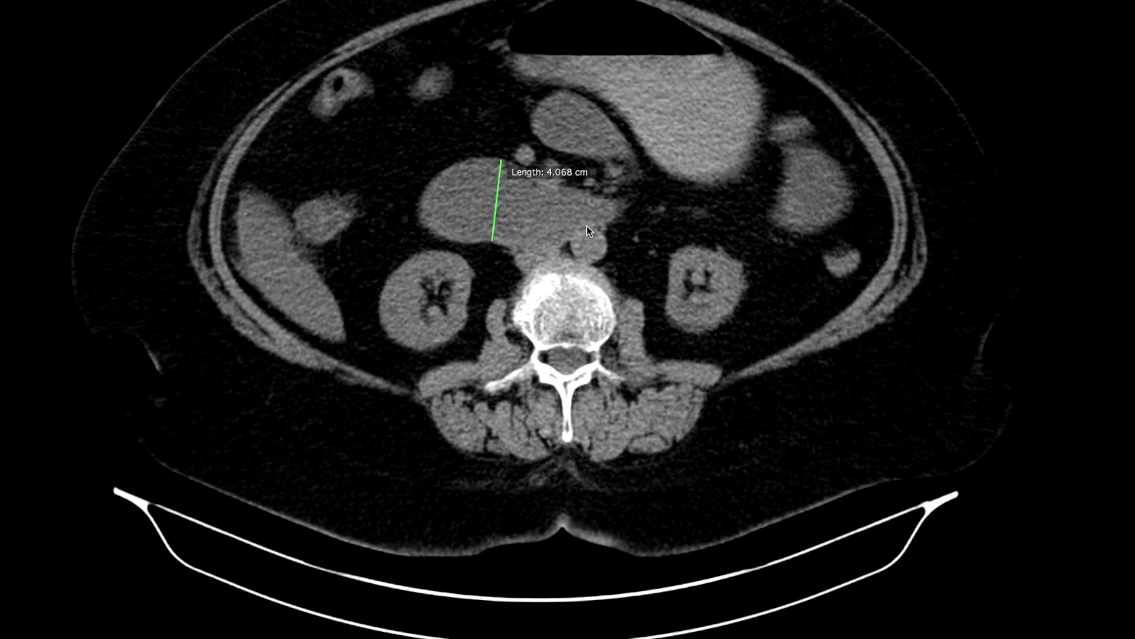
Step: Scroll down the axial stack to the lower lumbar slices with dilated bowel loops
{"action": "scroll", "coordinate": [588, 227], "scroll_direction": "up", "scroll_amount": 1}
{"action": "scroll", "coordinate": [588, 222], "scroll_direction": "down", "scroll_amount": 1}
{"action": "scroll", "coordinate": [532, 220], "scroll_direction": "up", "scroll_amount": 1}
{"action": "scroll", "coordinate": [644, 196], "scroll_direction": "down", "scroll_amount": 10}
{"action": "scroll", "coordinate": [579, 115], "scroll_direction": "down", "scroll_amount": 3}
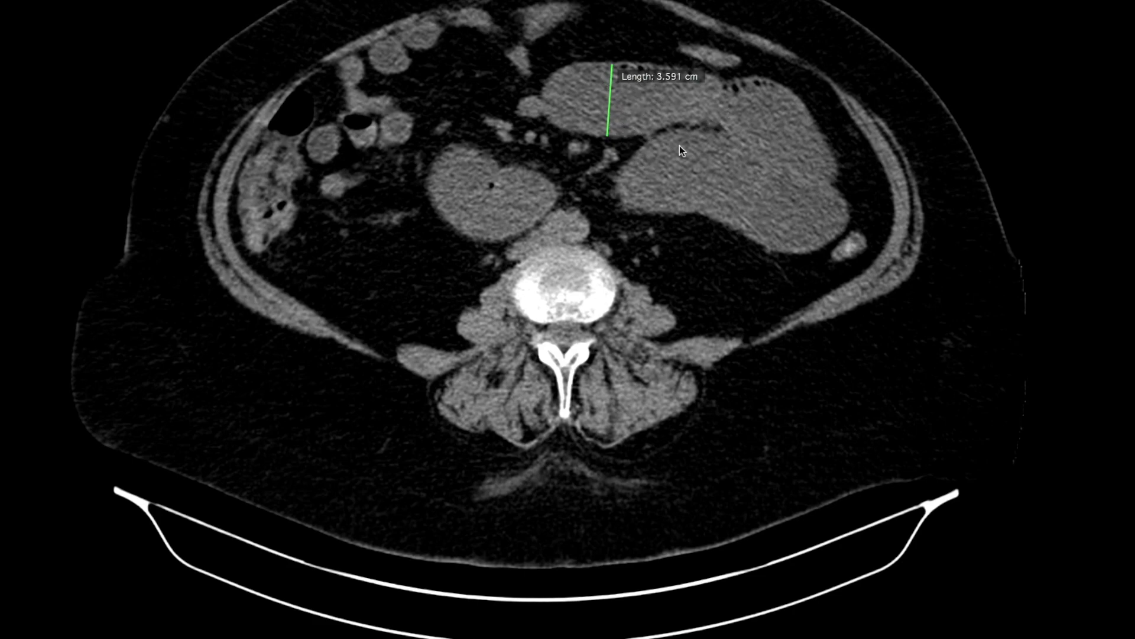
{"action": "scroll", "coordinate": [680, 144], "scroll_direction": "down", "scroll_amount": 5}
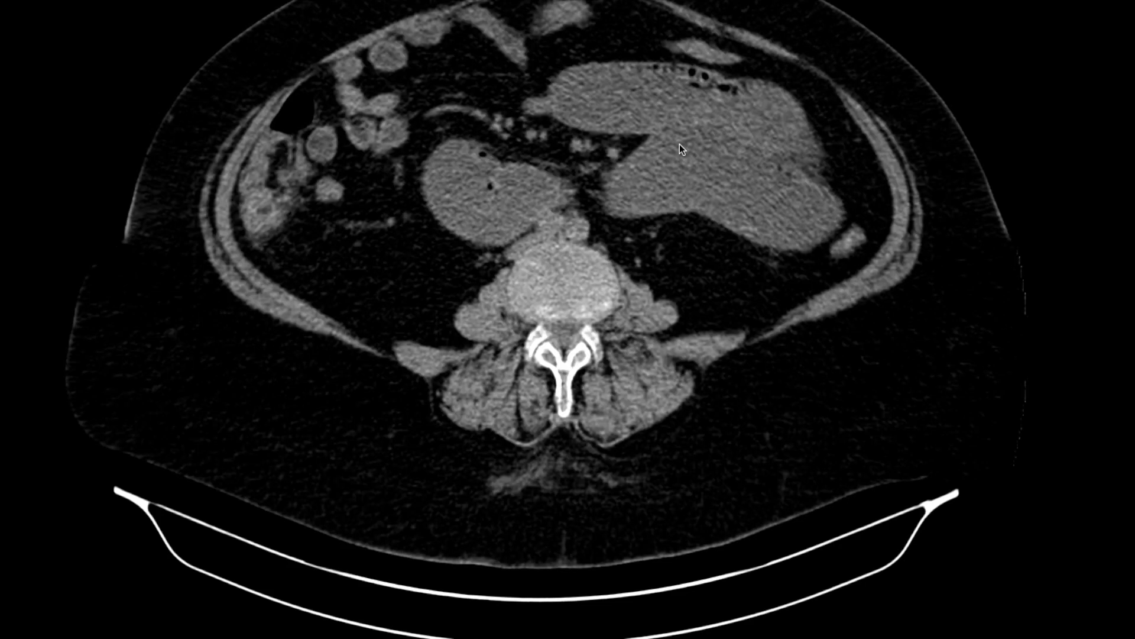
{"action": "scroll", "coordinate": [679, 142], "scroll_direction": "up", "scroll_amount": 5}
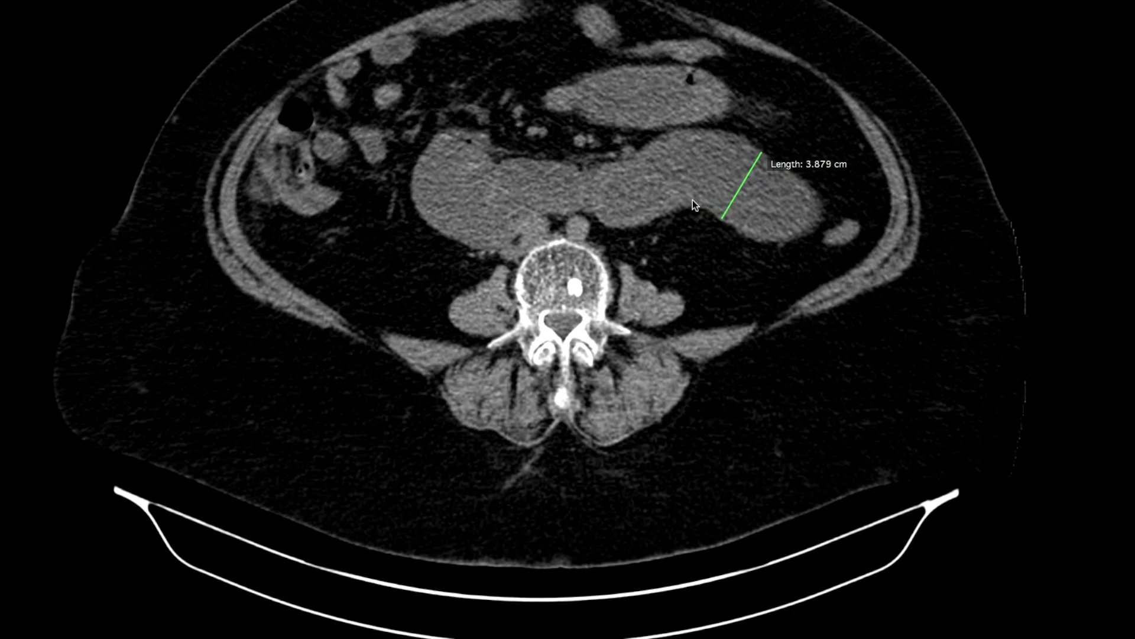
{"action": "scroll", "coordinate": [693, 200], "scroll_direction": "down", "scroll_amount": 3}
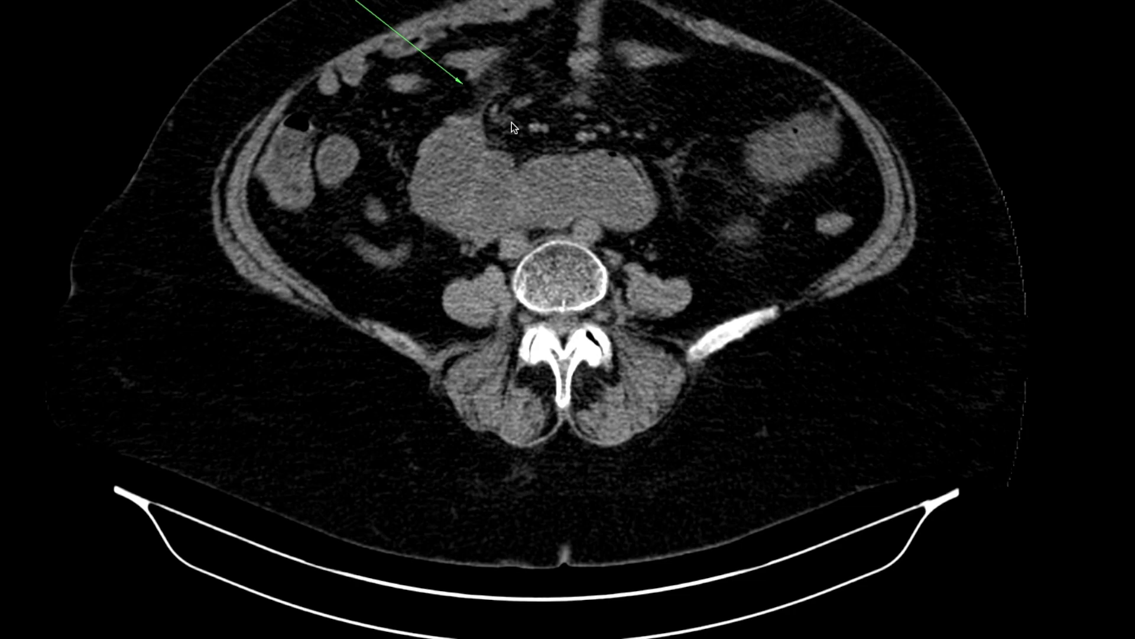
Step: Scroll down the axial stack into the upper pelvis between the iliac wings
{"action": "scroll", "coordinate": [511, 122], "scroll_direction": "down", "scroll_amount": 10}
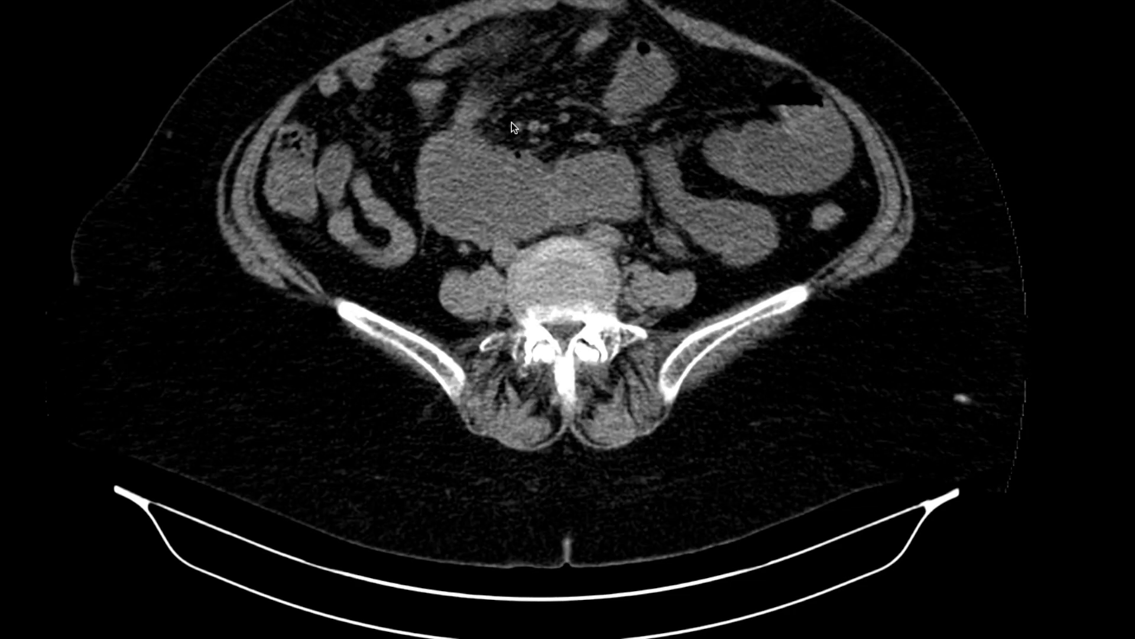
{"action": "scroll", "coordinate": [717, 127], "scroll_direction": "down", "scroll_amount": 4}
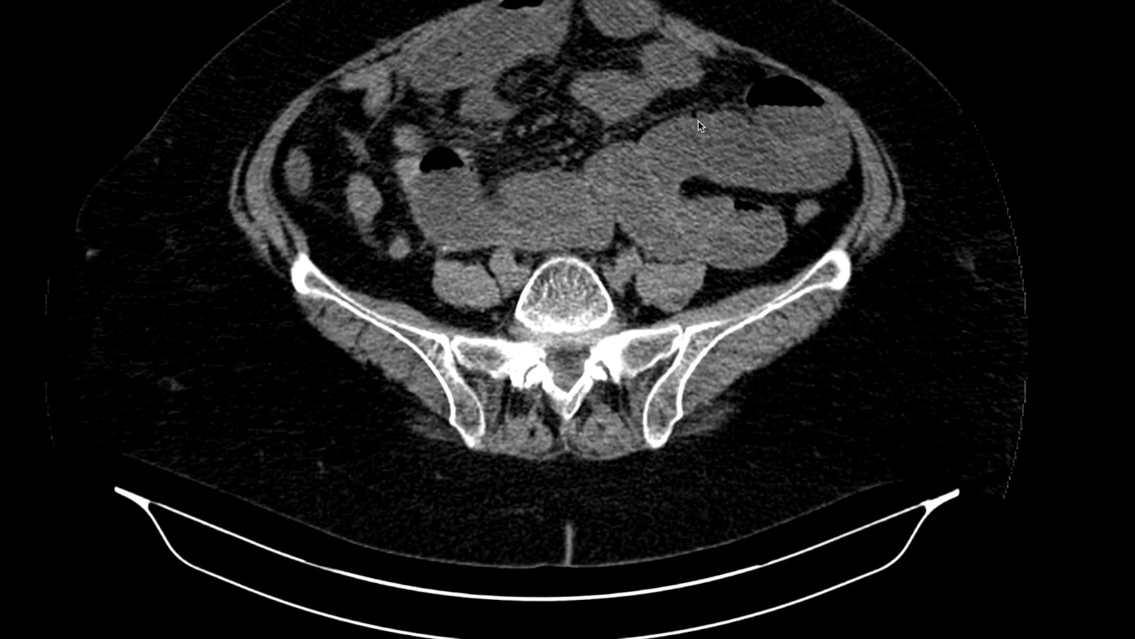
{"action": "scroll", "coordinate": [698, 121], "scroll_direction": "down", "scroll_amount": 8}
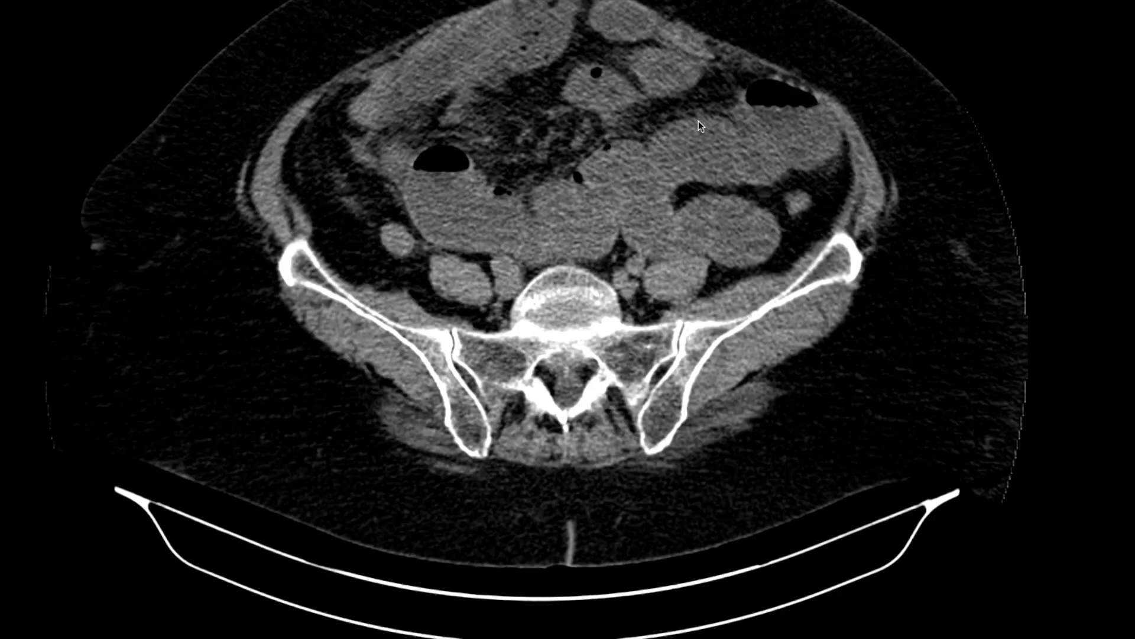
{"action": "scroll", "coordinate": [698, 122], "scroll_direction": "down", "scroll_amount": 8}
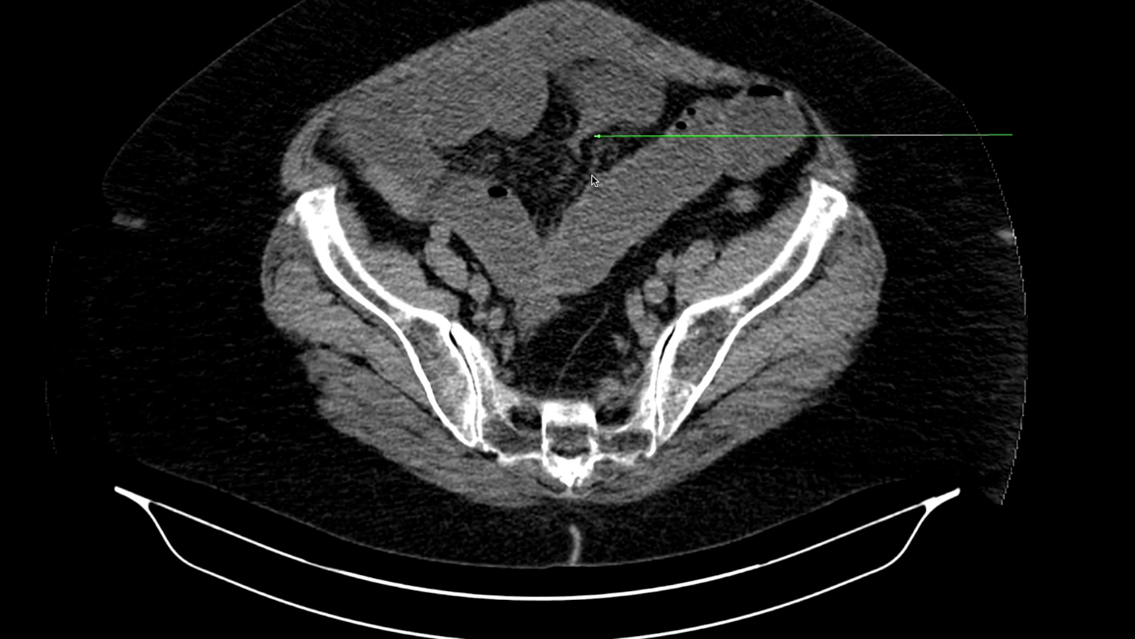
{"action": "scroll", "coordinate": [592, 166], "scroll_direction": "down", "scroll_amount": 15}
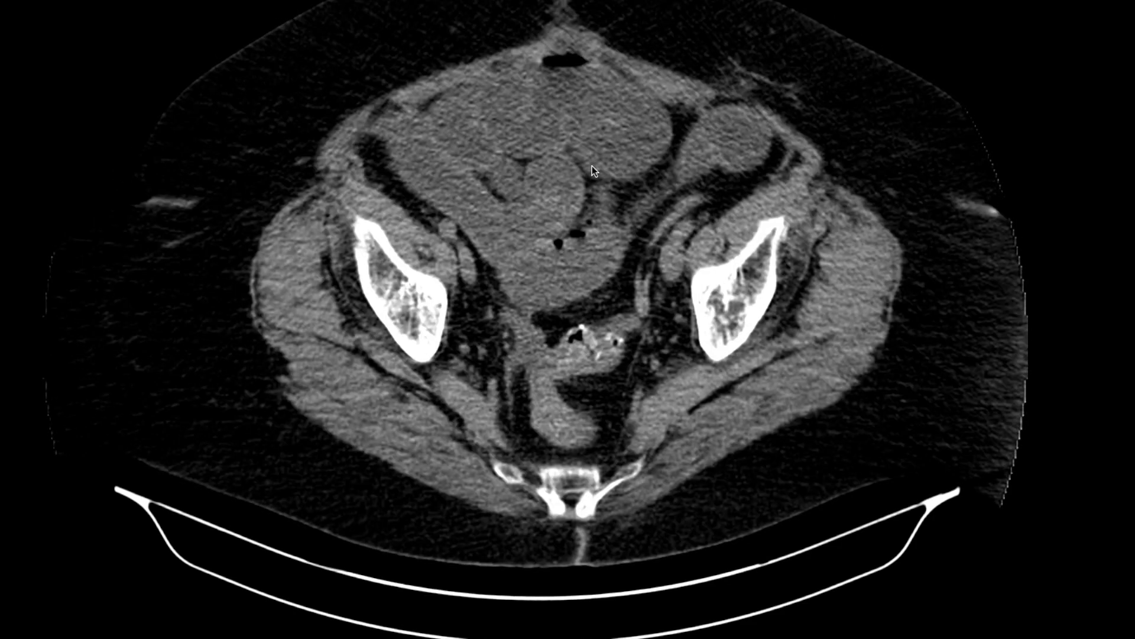
{"action": "scroll", "coordinate": [592, 167], "scroll_direction": "up", "scroll_amount": 15}
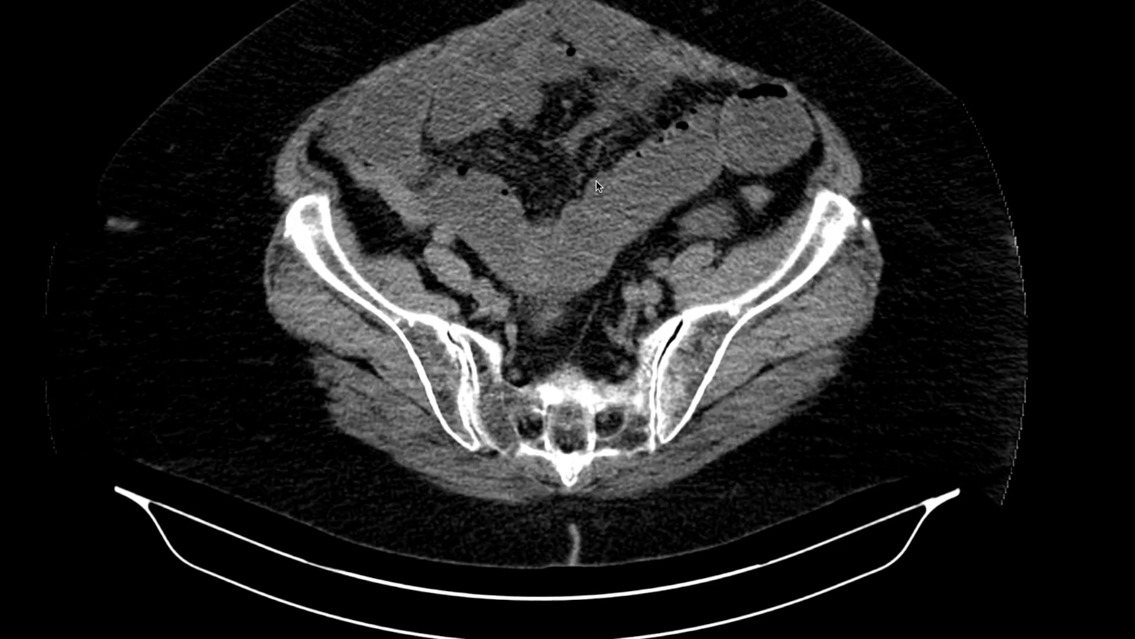
{"action": "scroll", "coordinate": [597, 185], "scroll_direction": "up", "scroll_amount": 4}
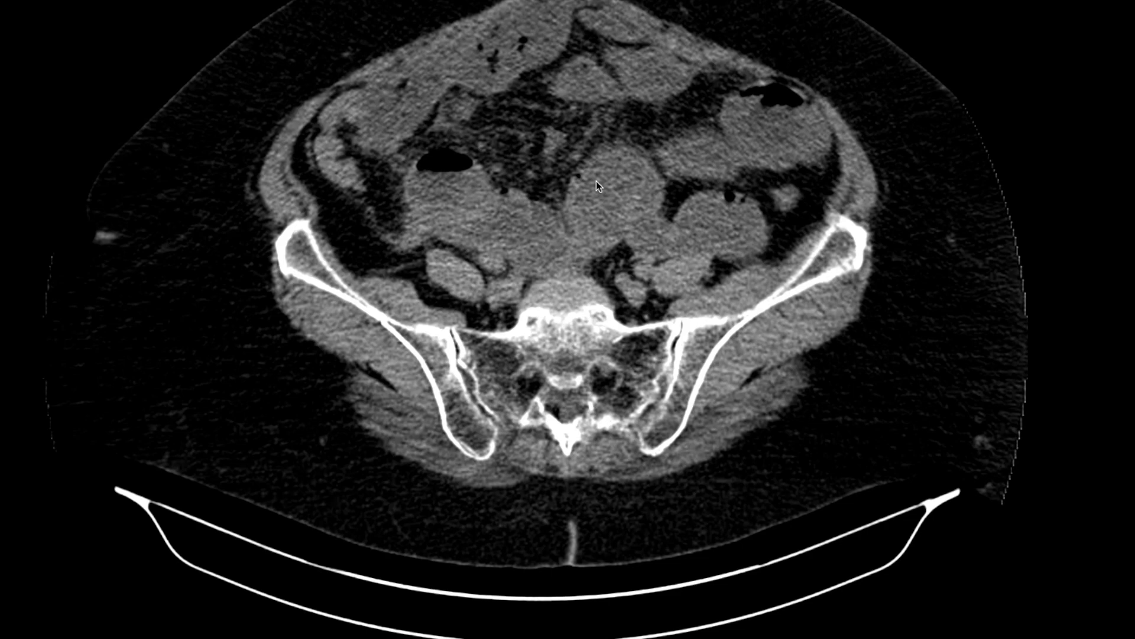
{"action": "scroll", "coordinate": [600, 169], "scroll_direction": "down", "scroll_amount": 15}
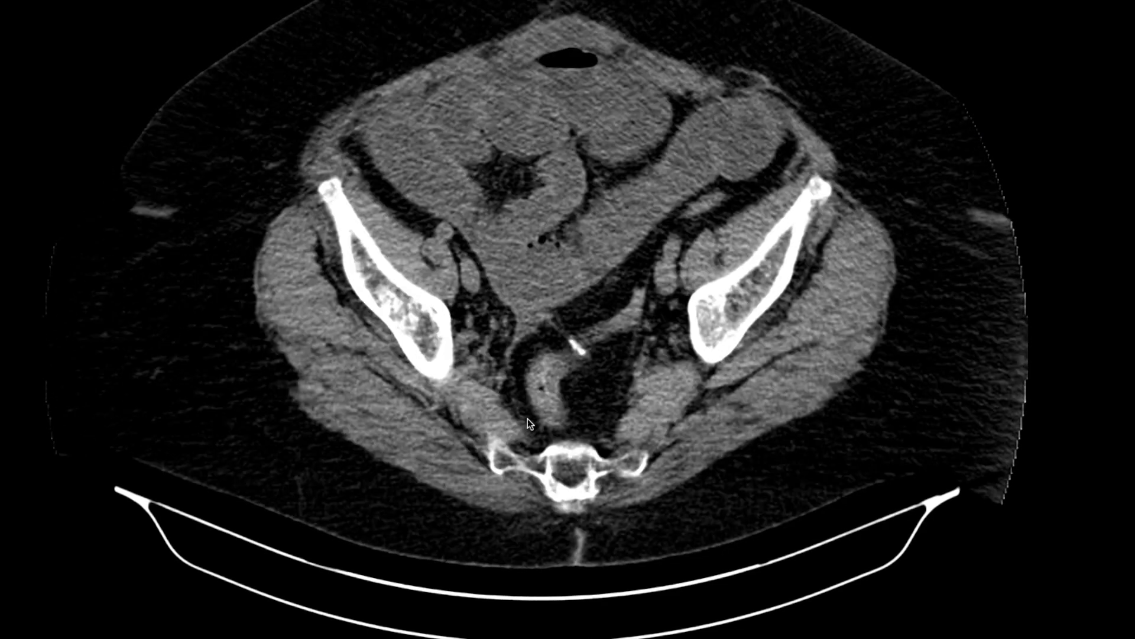
{"action": "scroll", "coordinate": [528, 418], "scroll_direction": "down", "scroll_amount": 15}
{"action": "scroll", "coordinate": [543, 415], "scroll_direction": "up", "scroll_amount": 15}
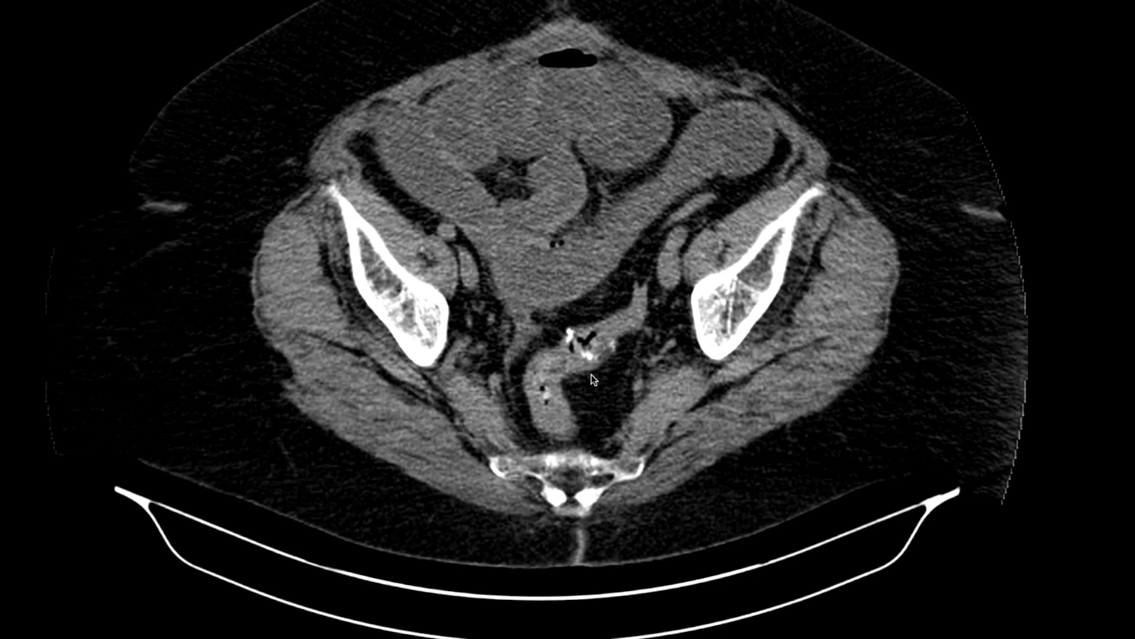
{"action": "scroll", "coordinate": [592, 374], "scroll_direction": "up", "scroll_amount": 15}
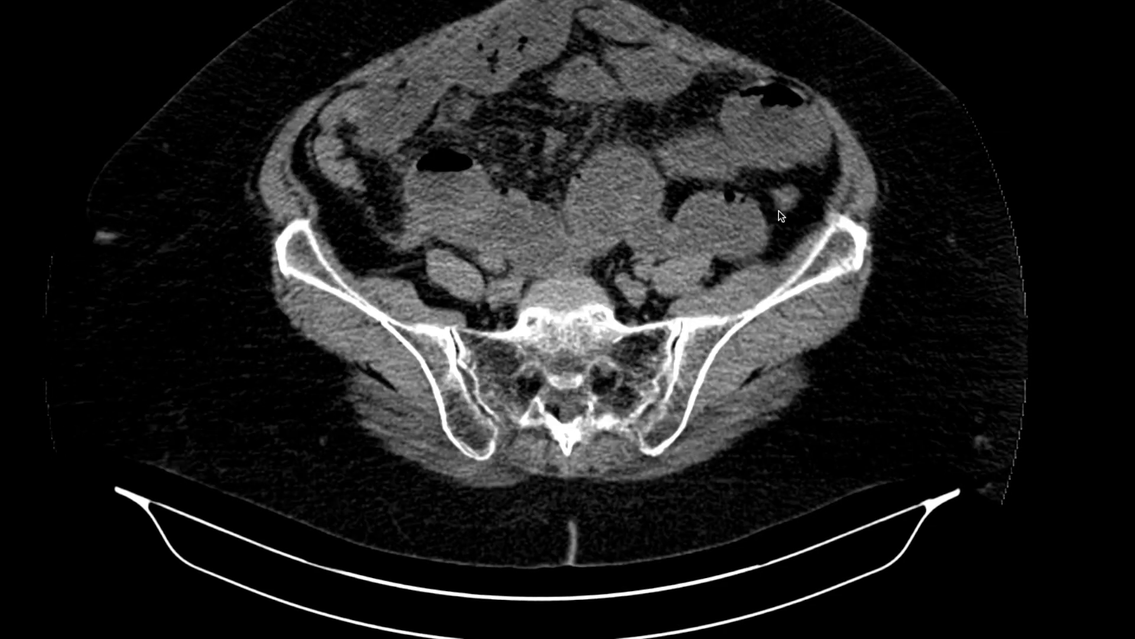
{"action": "scroll", "coordinate": [779, 212], "scroll_direction": "up", "scroll_amount": 7}
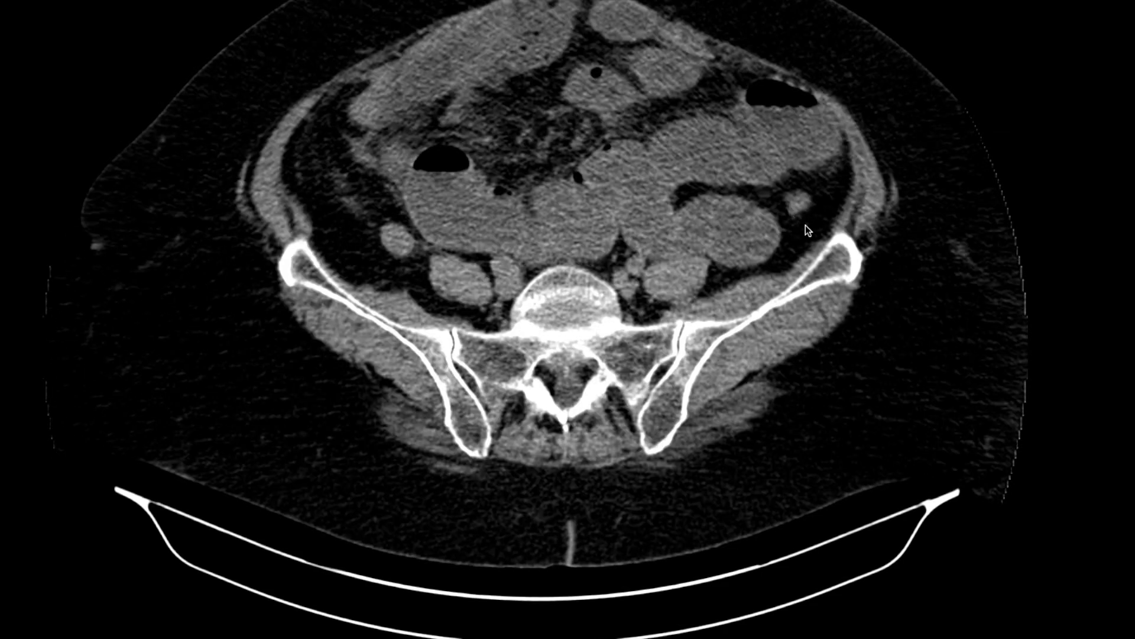
{"action": "scroll", "coordinate": [806, 225], "scroll_direction": "up", "scroll_amount": 15}
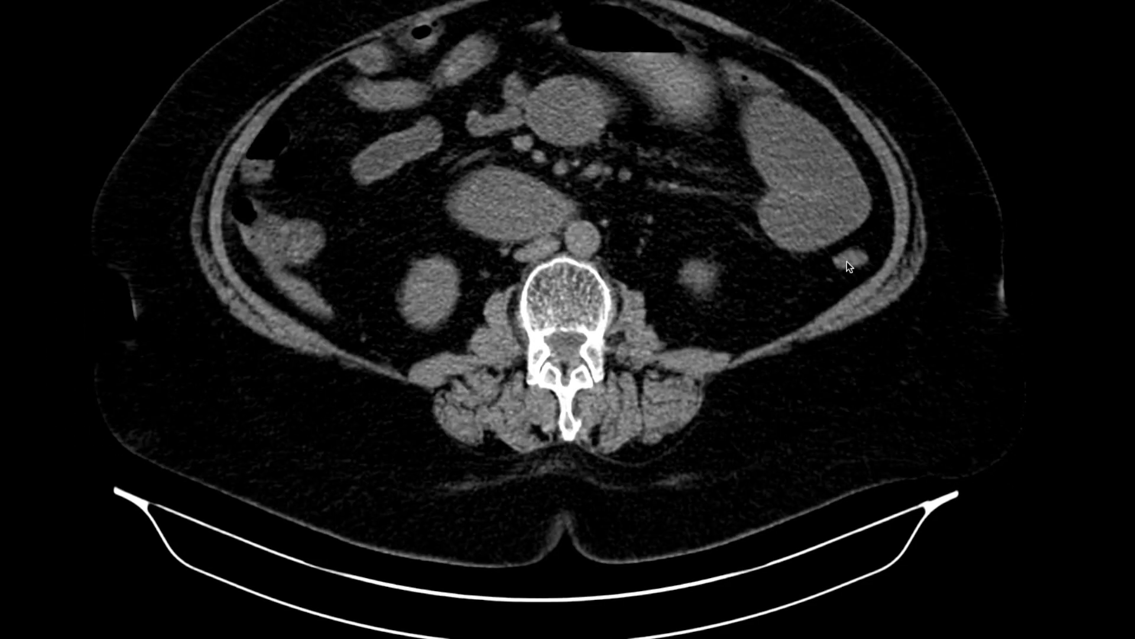
{"action": "scroll", "coordinate": [847, 262], "scroll_direction": "up", "scroll_amount": 10}
{"action": "scroll", "coordinate": [838, 259], "scroll_direction": "down", "scroll_amount": 8}
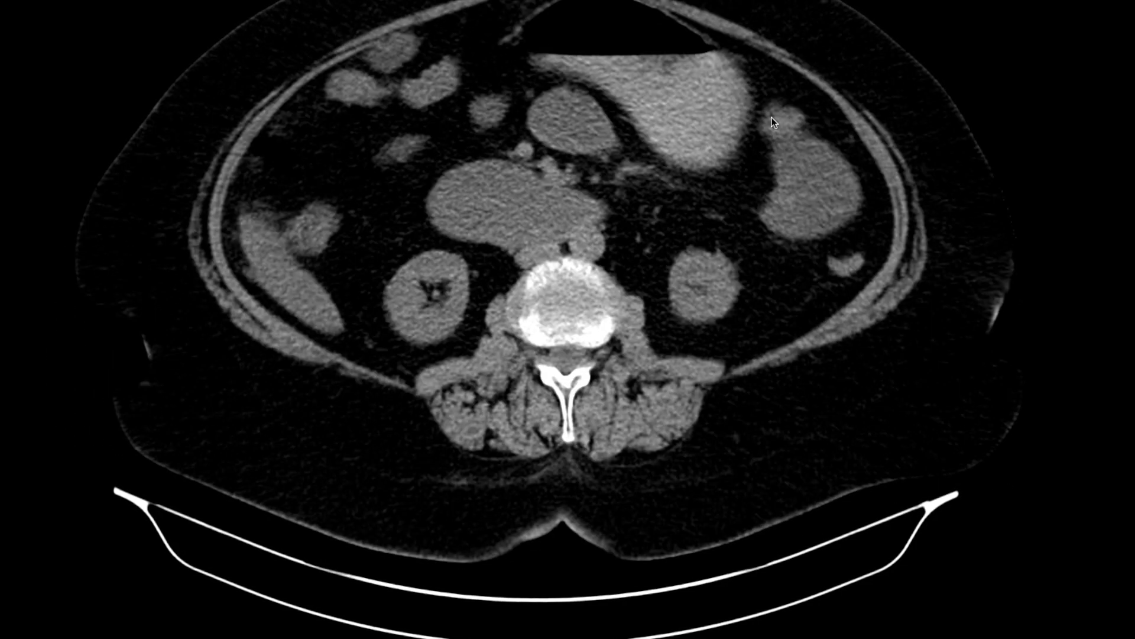
{"action": "scroll", "coordinate": [773, 120], "scroll_direction": "down", "scroll_amount": 10}
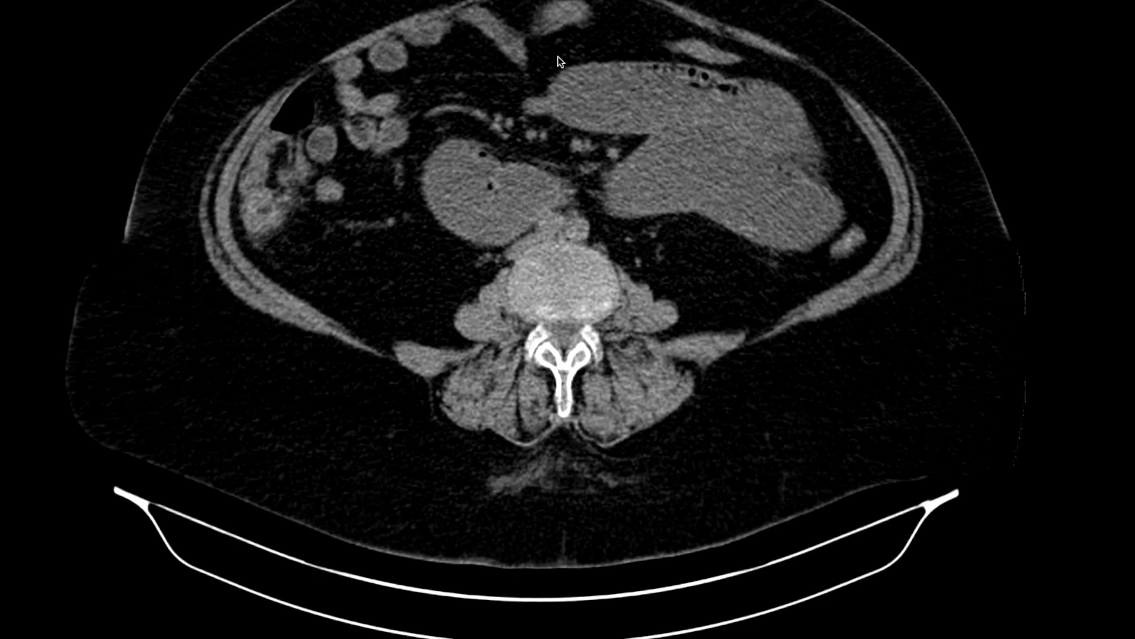
{"action": "scroll", "coordinate": [561, 56], "scroll_direction": "up", "scroll_amount": 10}
{"action": "scroll", "coordinate": [342, 140], "scroll_direction": "up", "scroll_amount": 10}
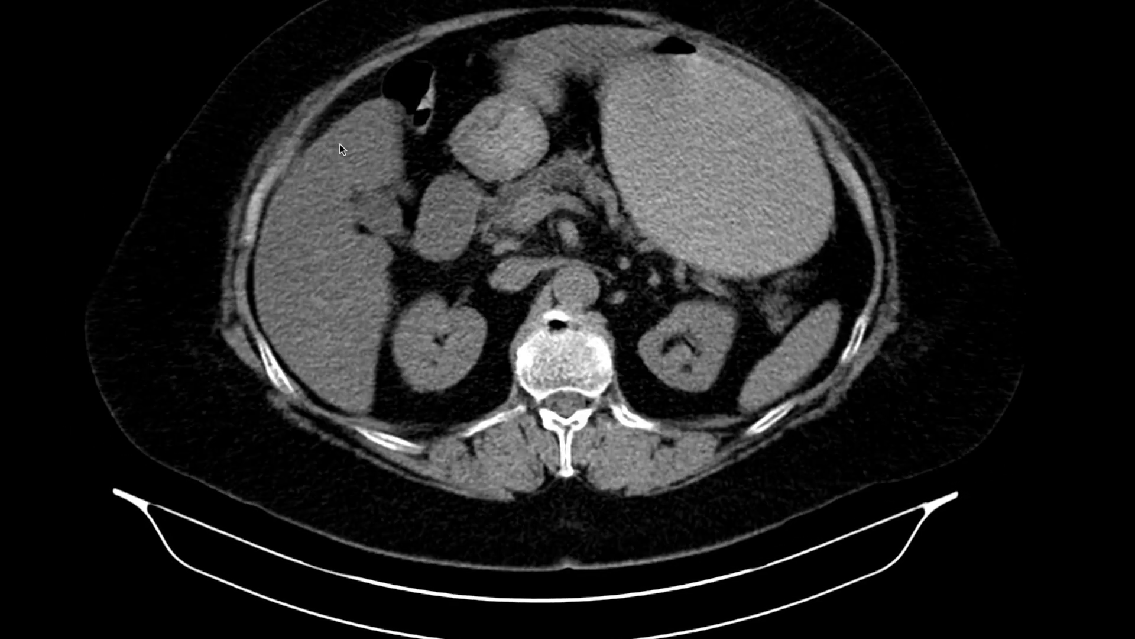
{"action": "scroll", "coordinate": [340, 144], "scroll_direction": "down", "scroll_amount": 10}
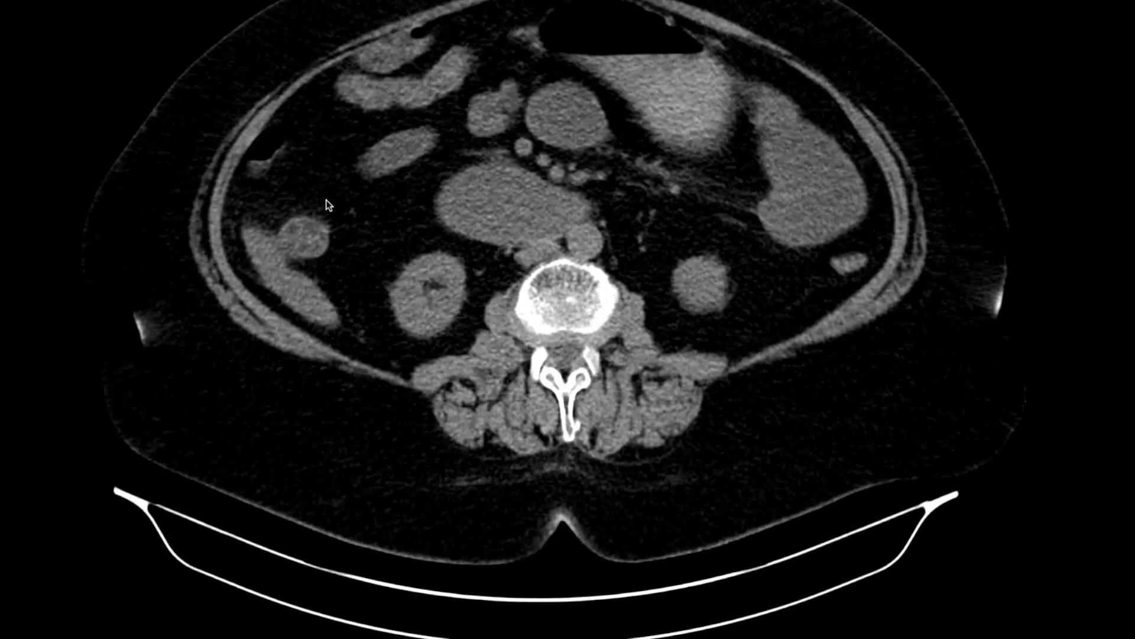
{"action": "scroll", "coordinate": [325, 201], "scroll_direction": "up", "scroll_amount": 5}
{"action": "scroll", "coordinate": [317, 254], "scroll_direction": "down", "scroll_amount": 5}
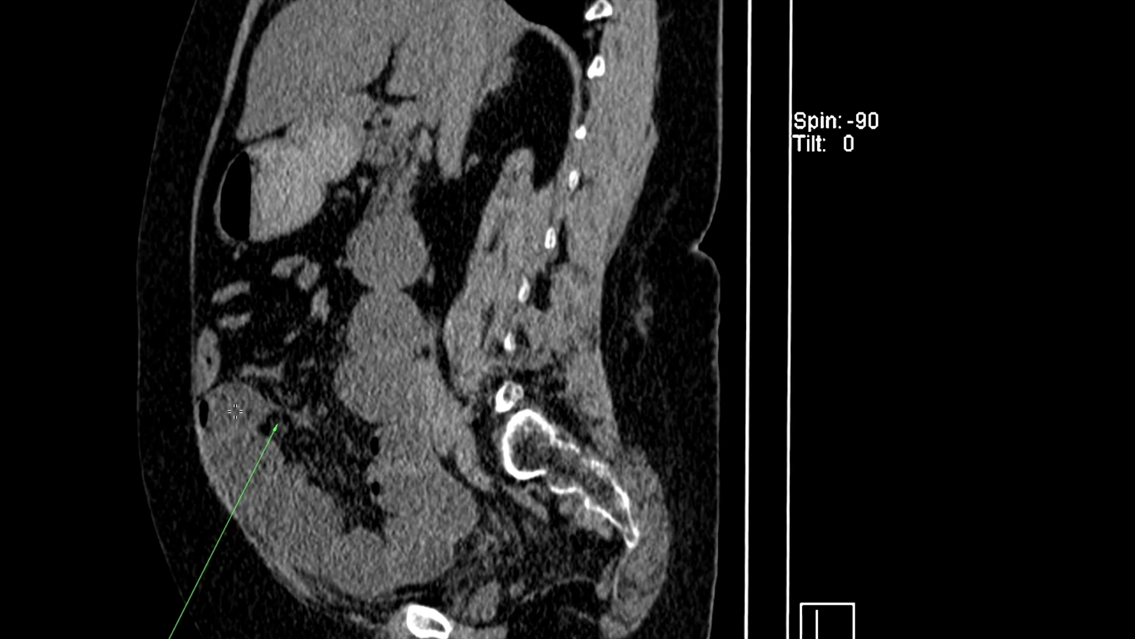
Step: Scroll laterally through the sagittal reformat to a slice through the iliac bone
{"action": "scroll", "coordinate": [261, 407], "scroll_direction": "down", "scroll_amount": 10}
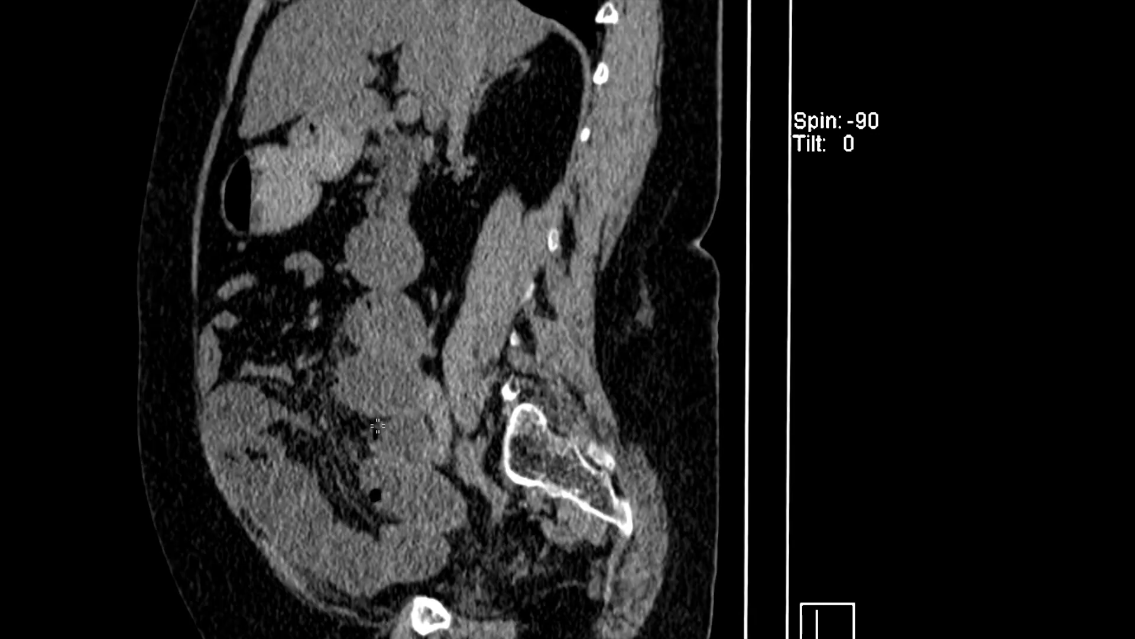